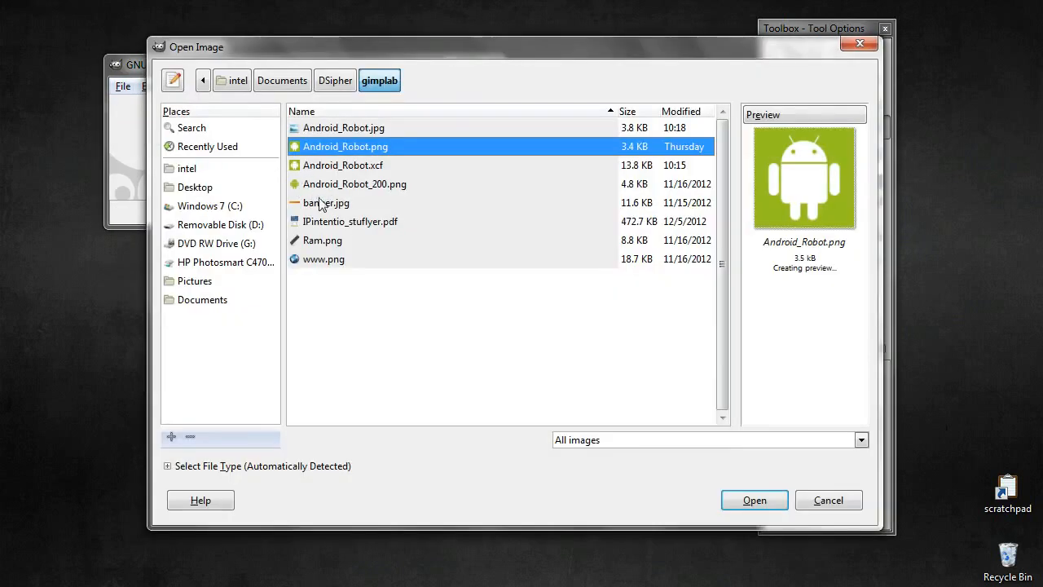
Open banner.jpg from the gimplab folder and move its image window clear of the toolbox.
left_click(325, 209)
double_click(326, 209)
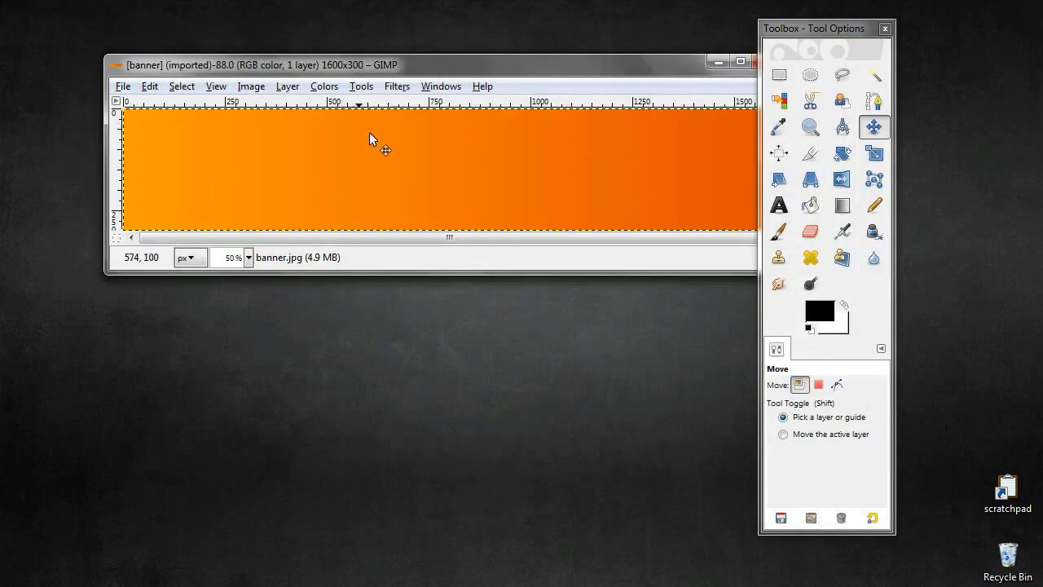
left_click_drag(410, 70, 366, 106)
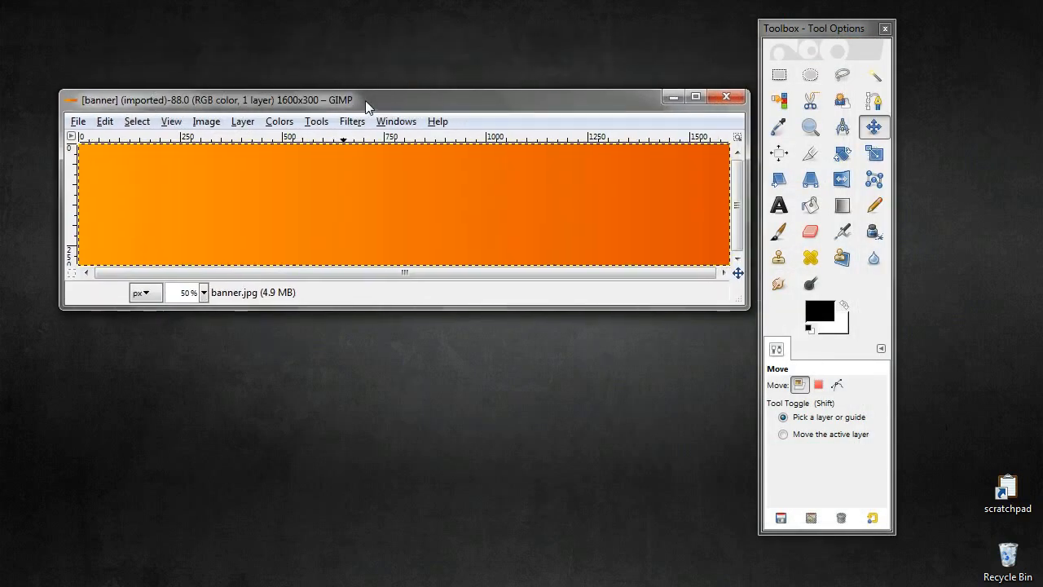
Try scaling the whole banner image proportionally to a width of 800 px, and undo the scaling.
left_click(207, 122)
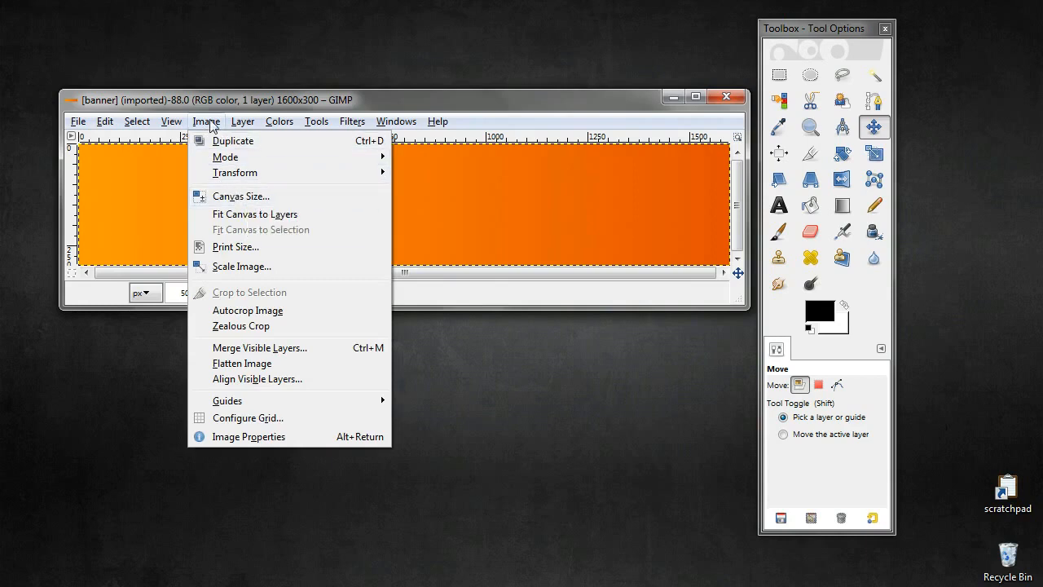
left_click(241, 267)
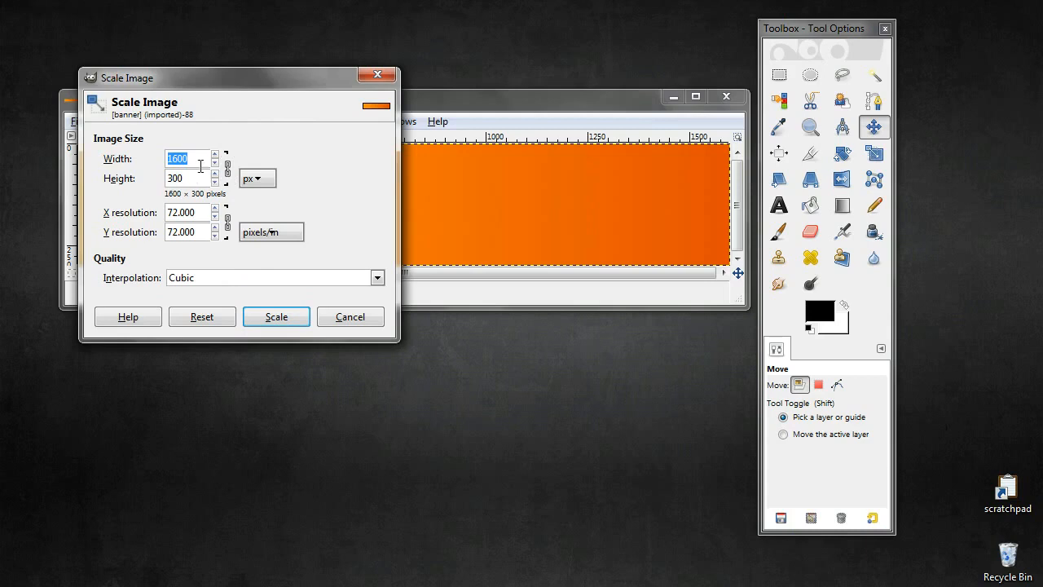
left_click_drag(215, 167, 216, 152)
double_click(202, 162)
type("800")
key("Return")
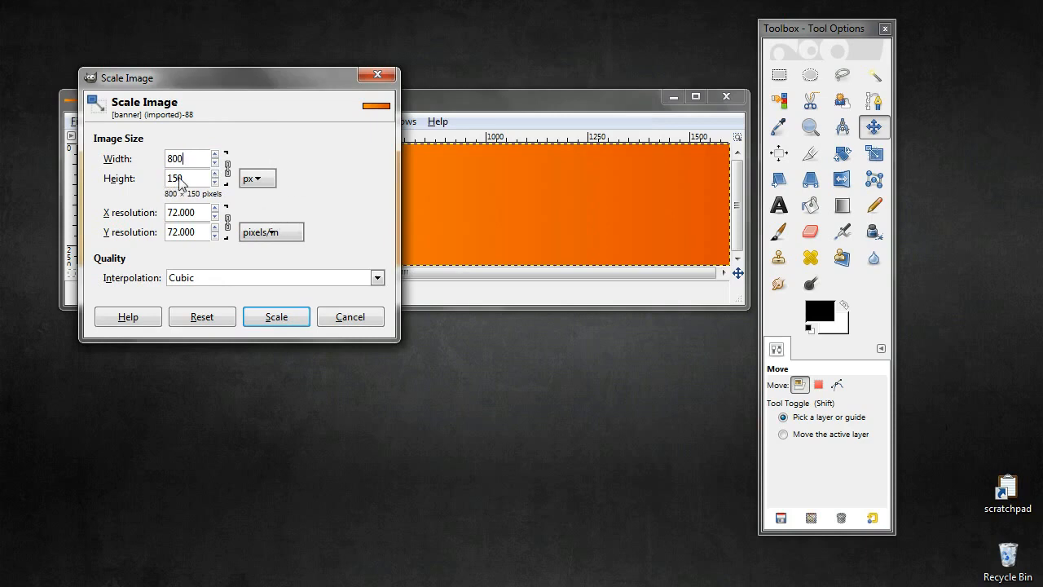
left_click(269, 318)
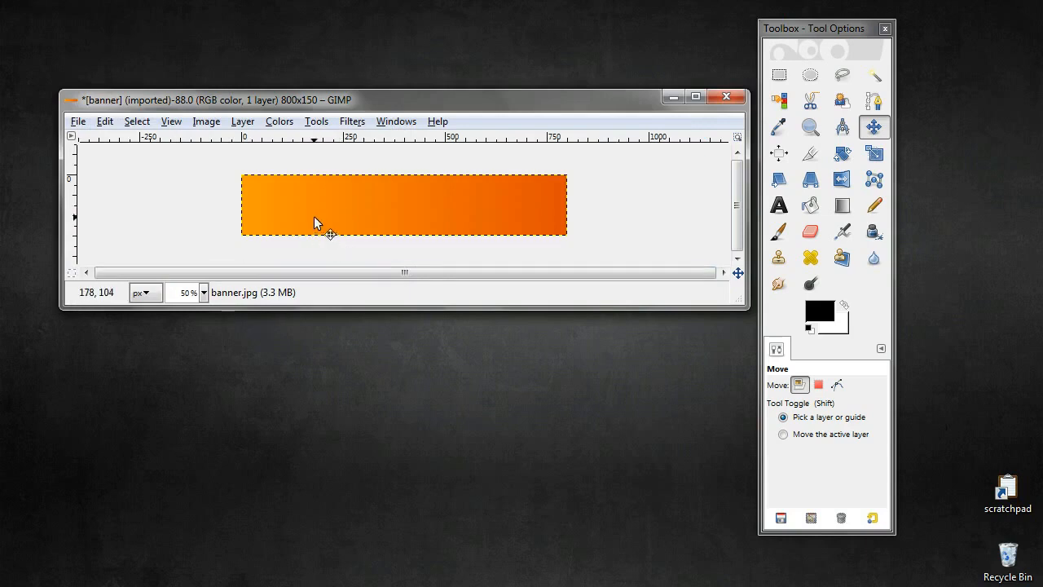
key("ctrl+z")
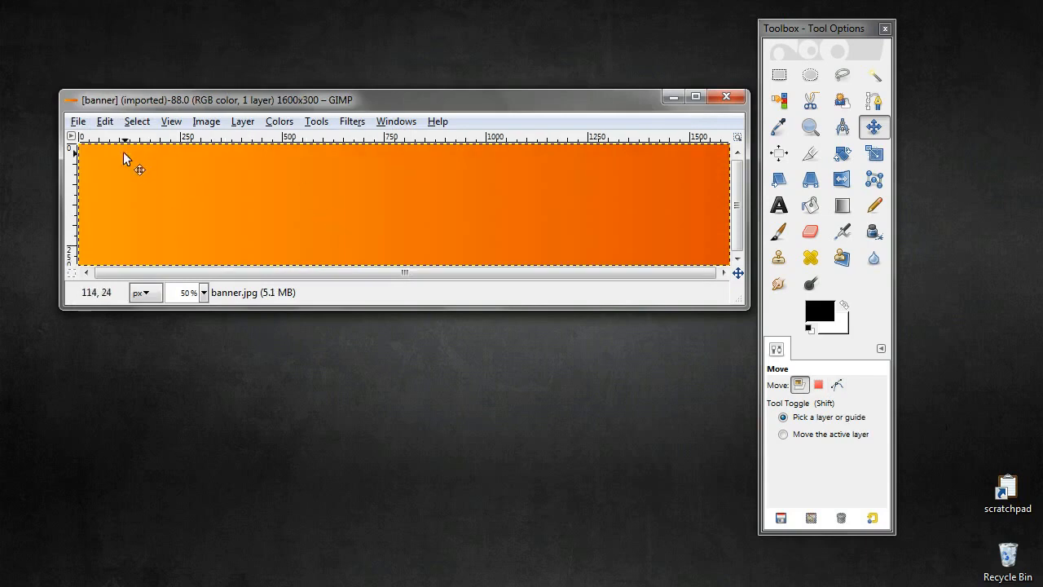
Try scaling the banner image to 800 px wide with width and height unlinked, and undo the scaling.
left_click(205, 122)
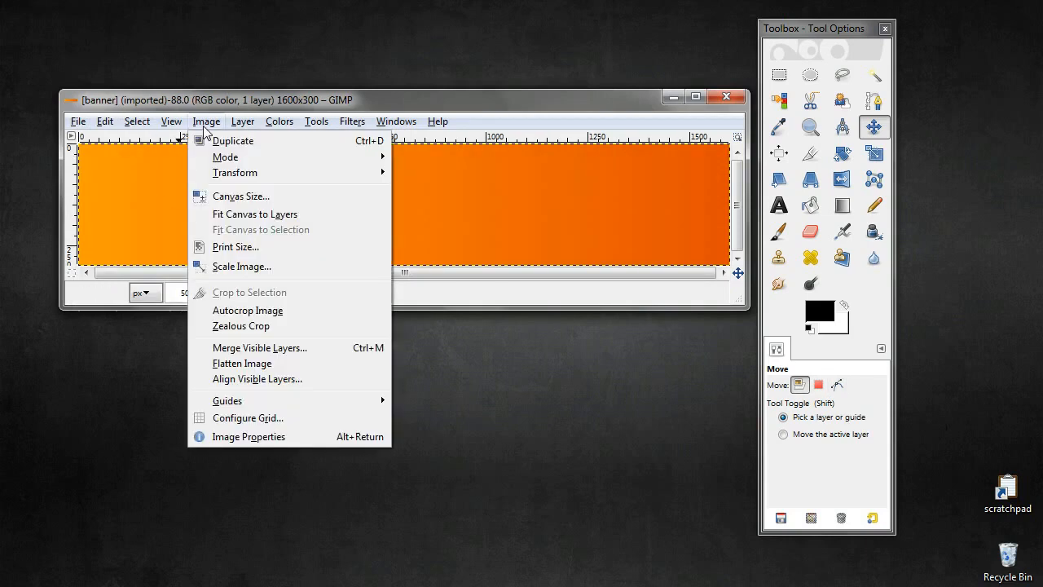
mouse_move(218, 159)
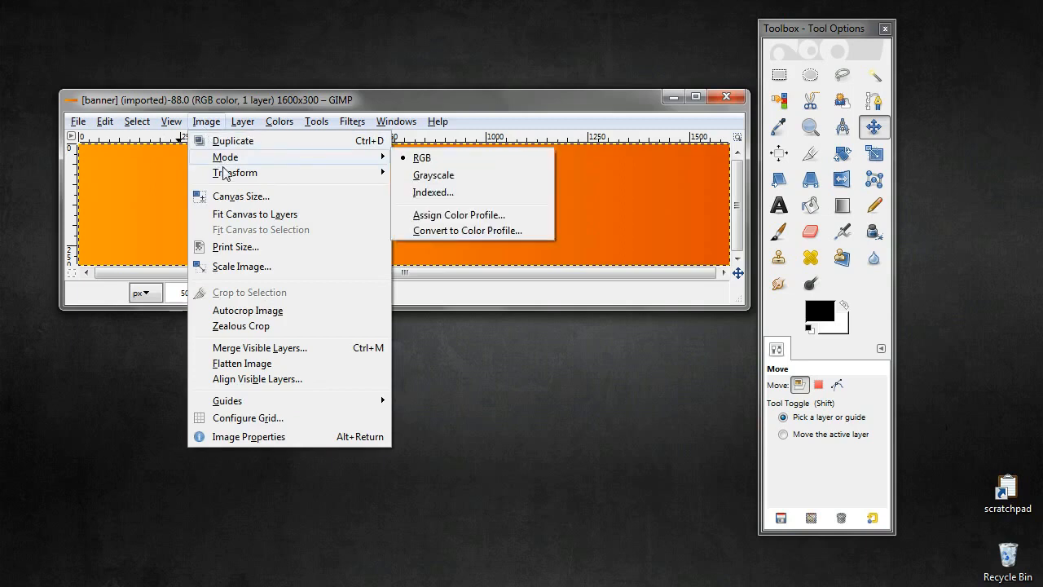
left_click(241, 266)
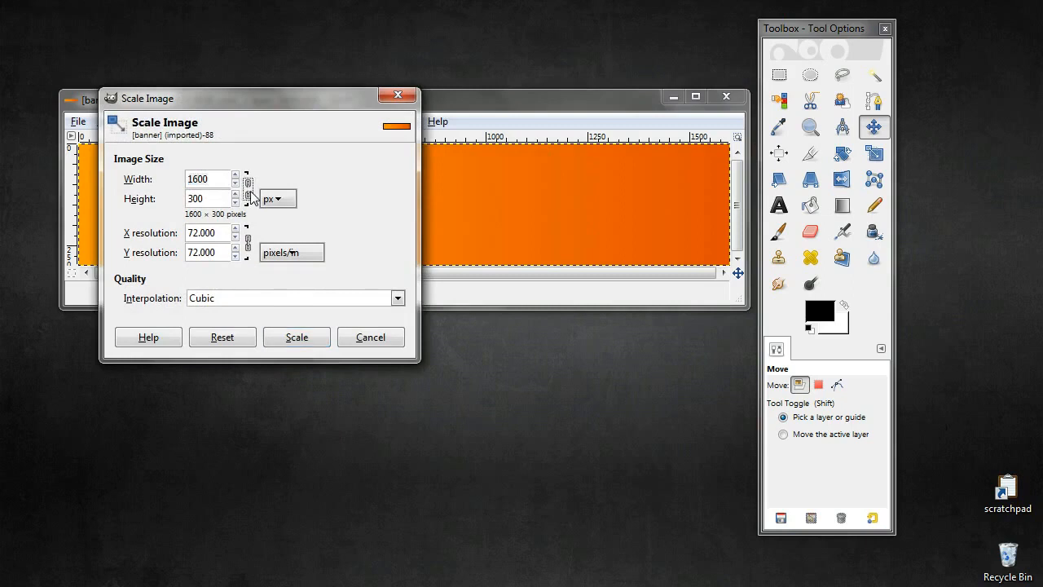
double_click(202, 179)
type("800")
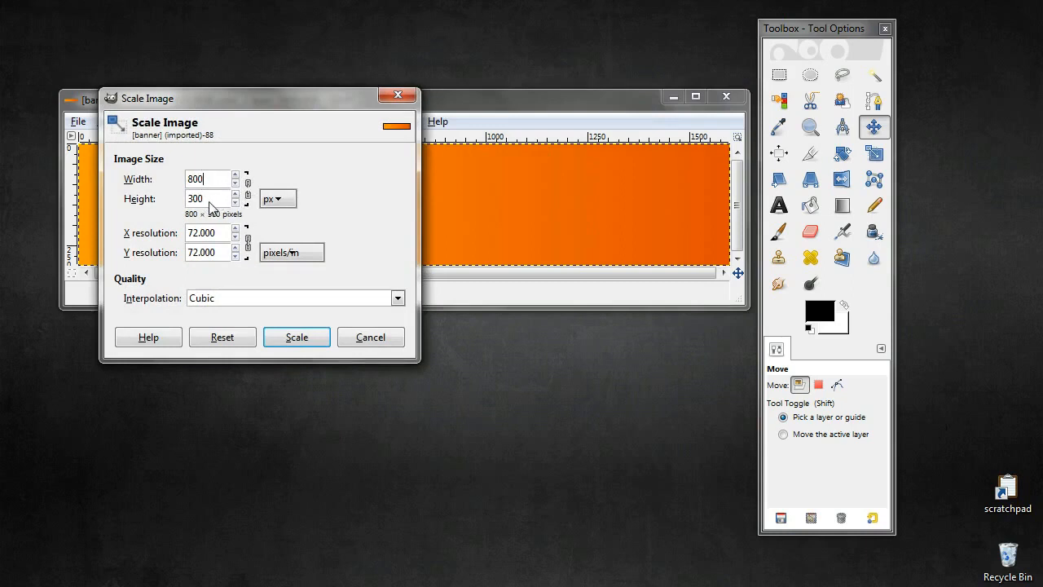
left_click(295, 342)
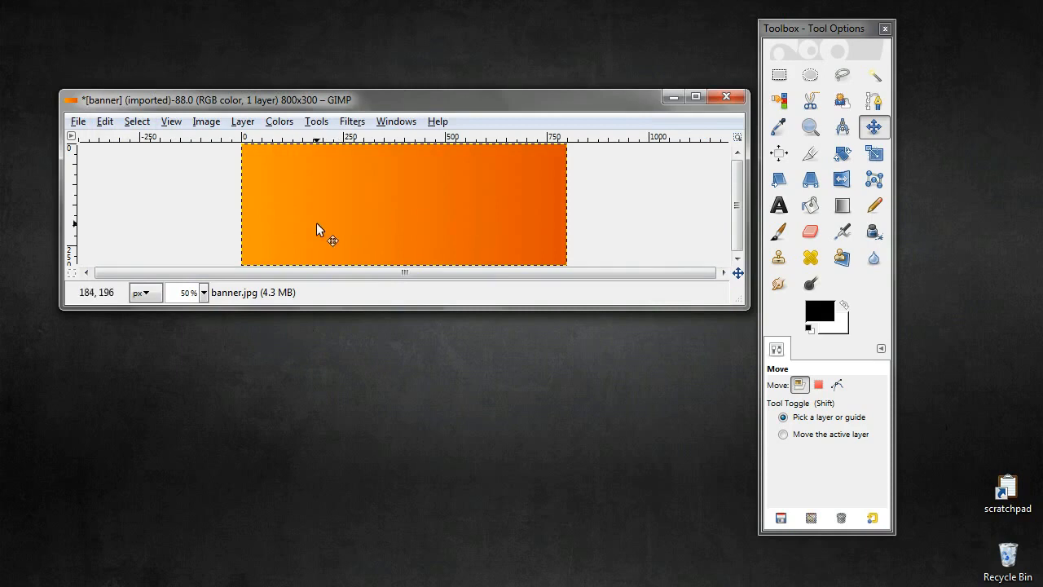
key("ctrl+z")
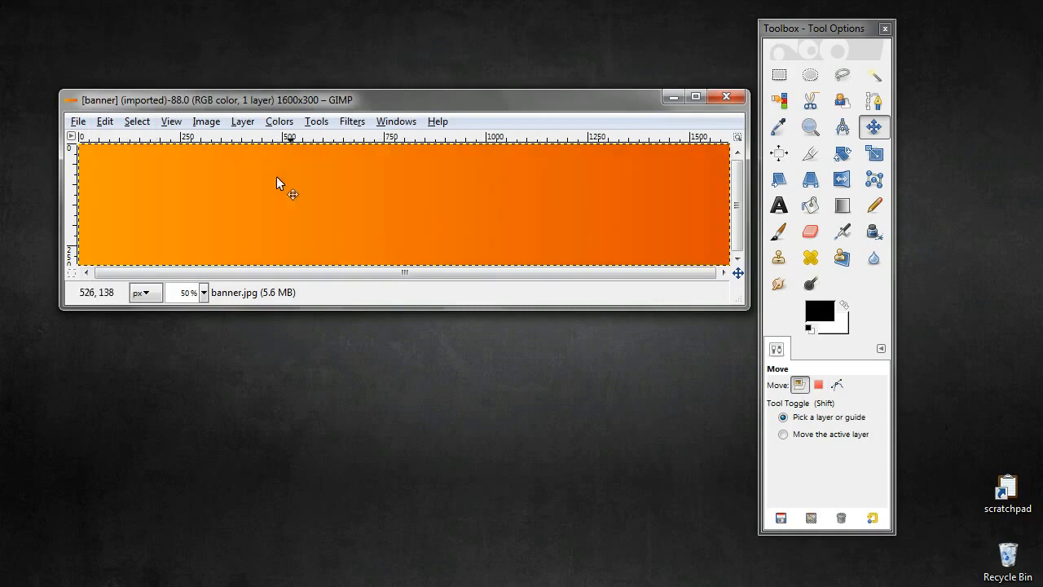
Raise the banner image's X and Y resolution to 494 using Scale Image, keeping its pixel dimensions.
left_click(215, 128)
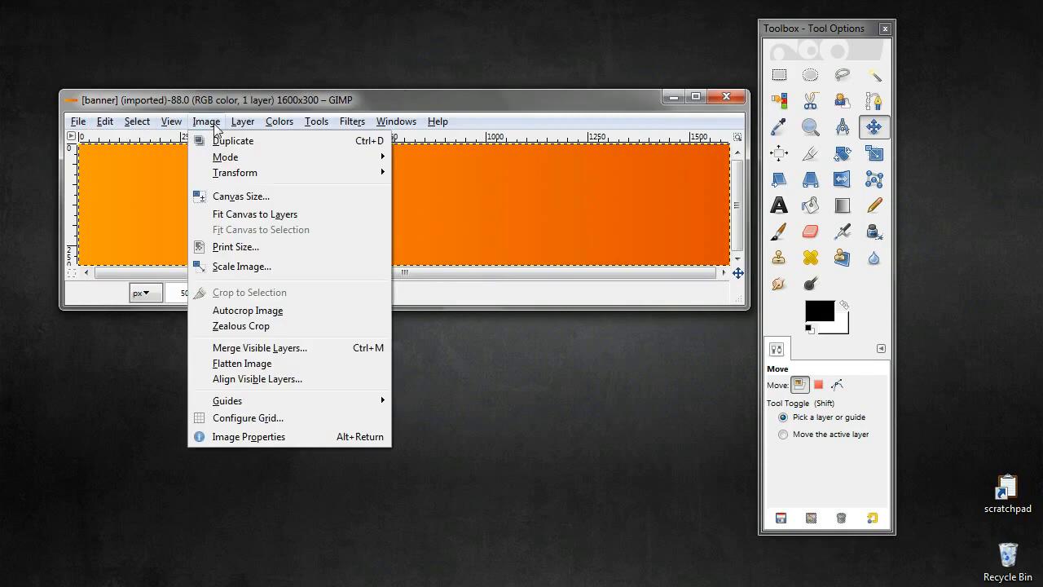
left_click(239, 266)
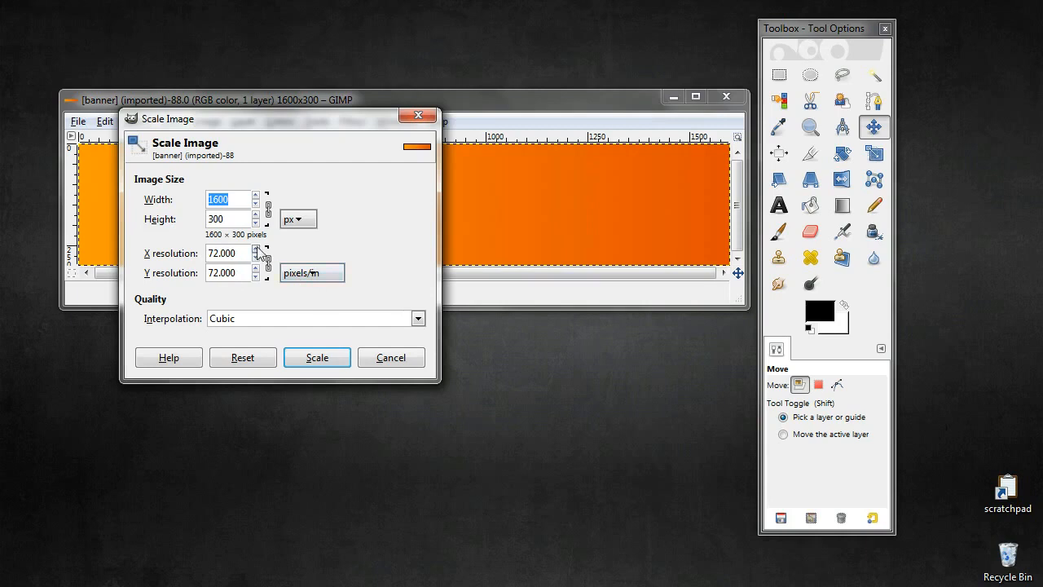
left_click_drag(258, 251, 258, 251)
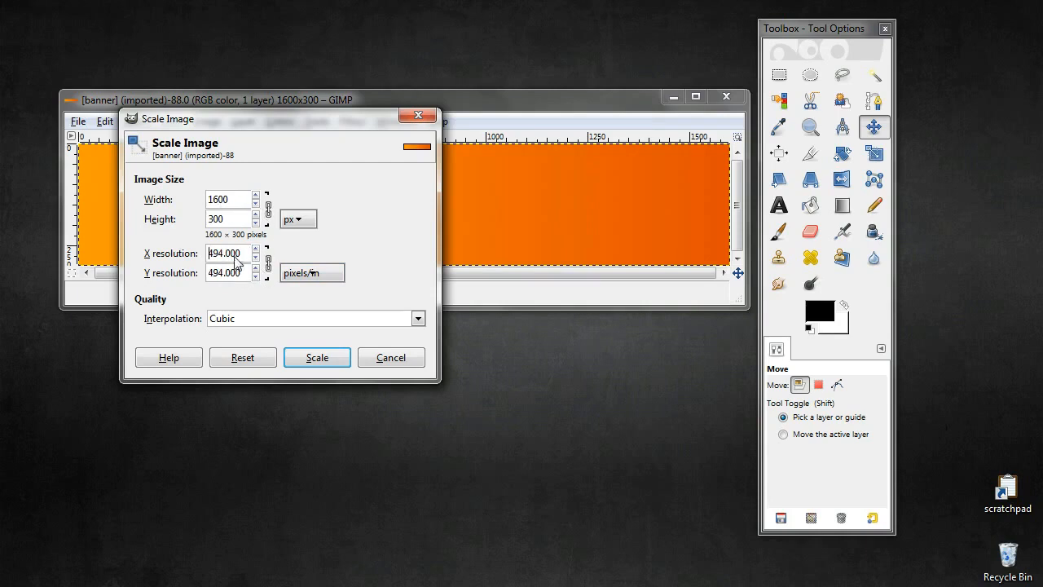
key("Return")
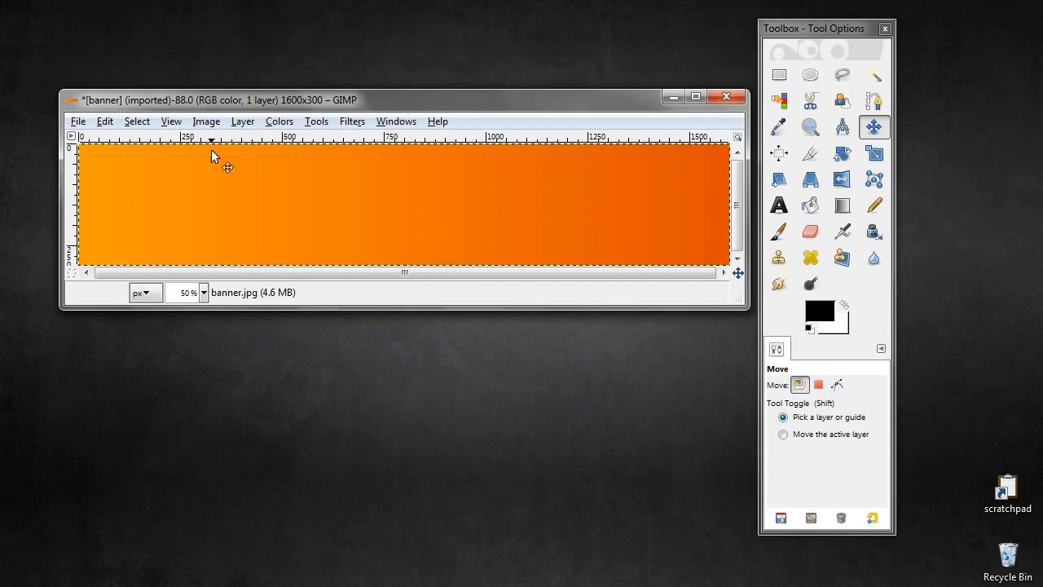
Add Android_Robot.png to the banner as a new layer and view the image at 100%.
left_click(78, 123)
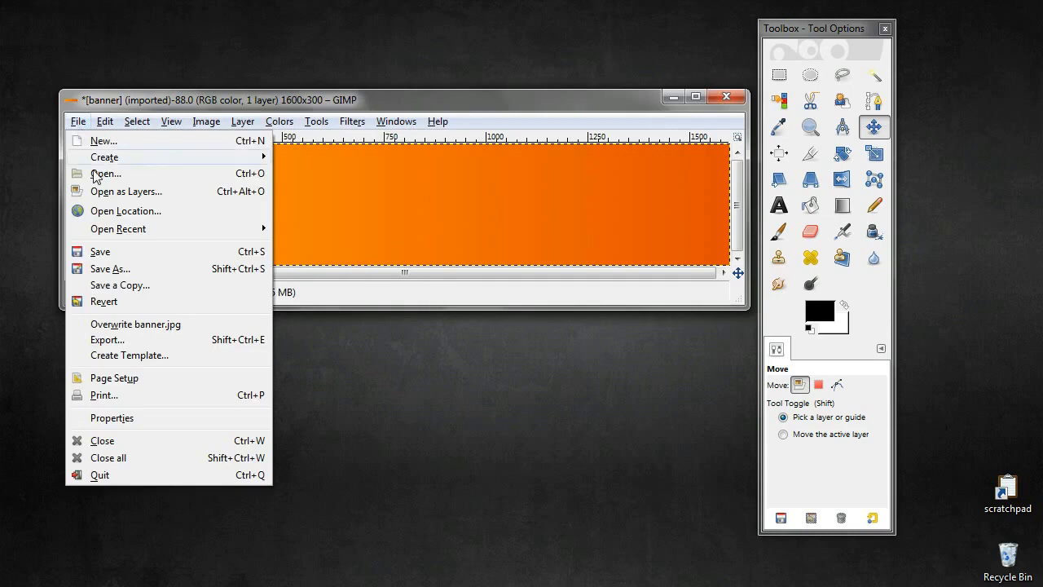
left_click(106, 192)
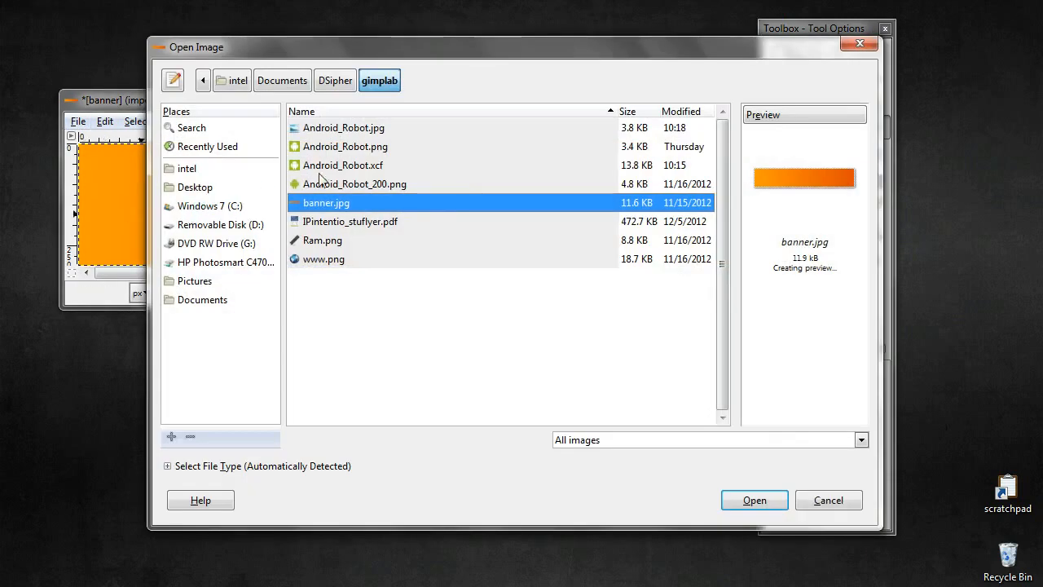
left_click(336, 149)
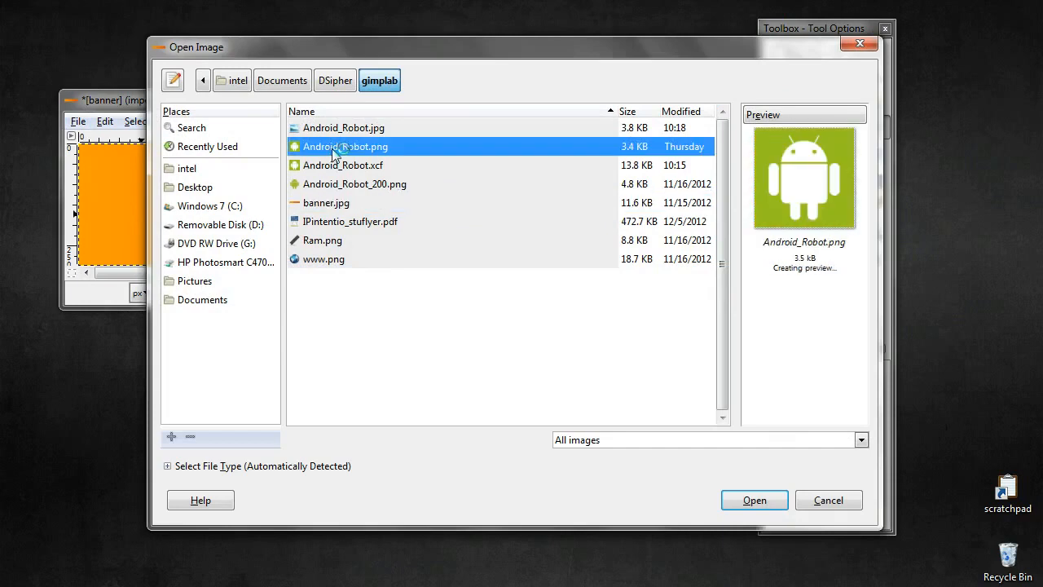
double_click(352, 152)
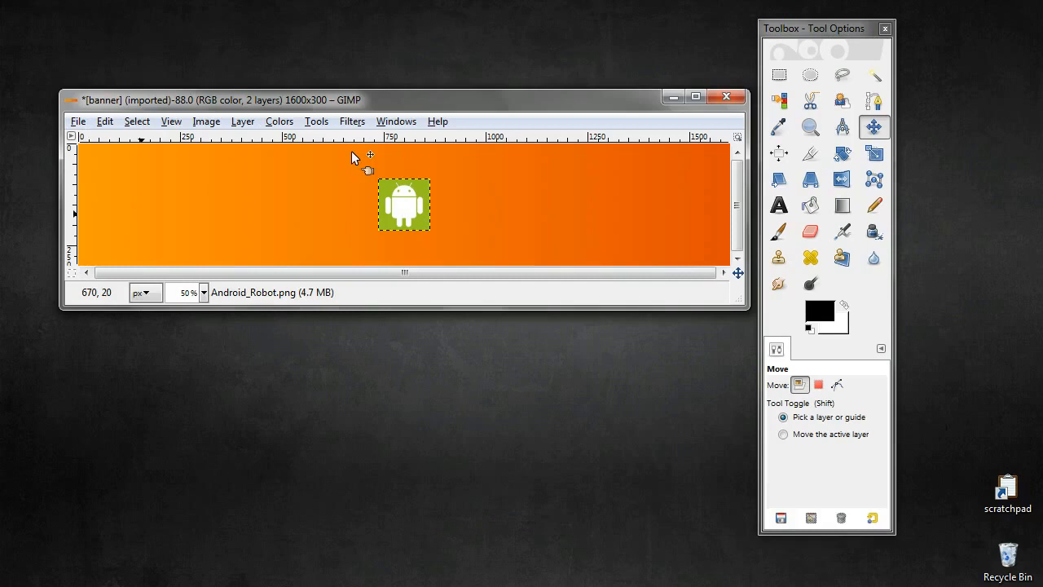
left_click(204, 293)
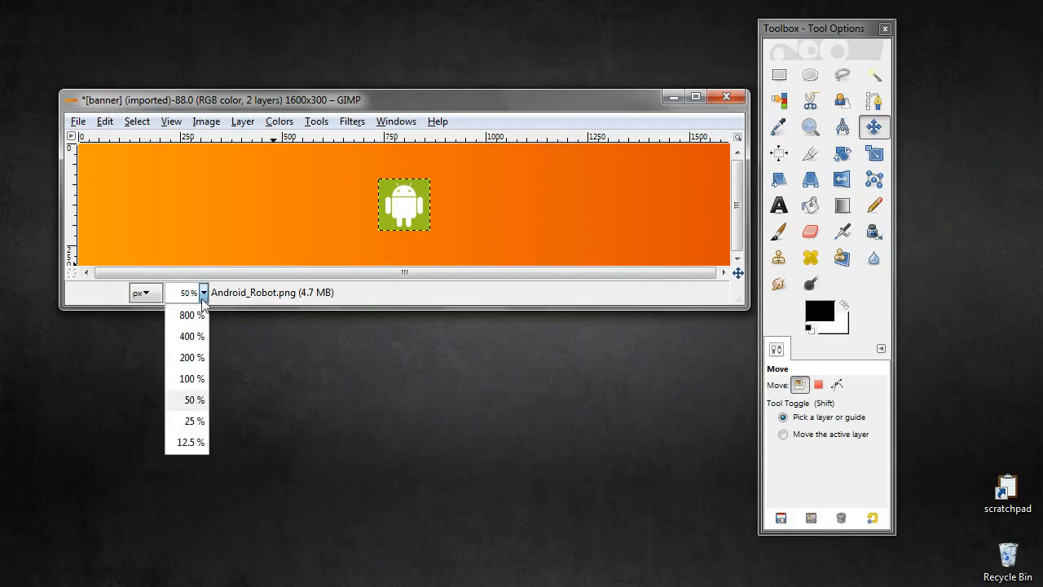
left_click(187, 377)
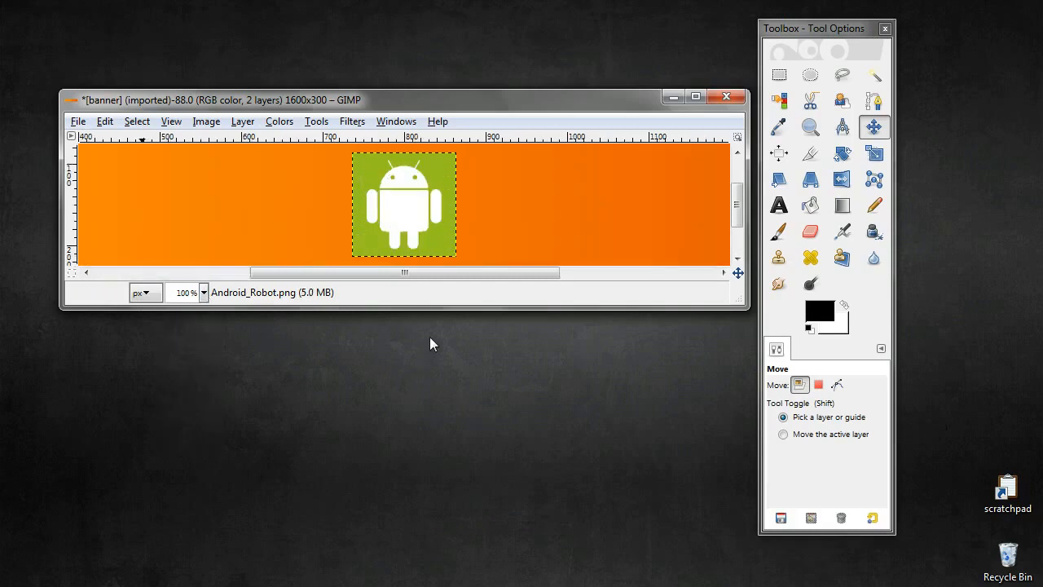
left_click(392, 150)
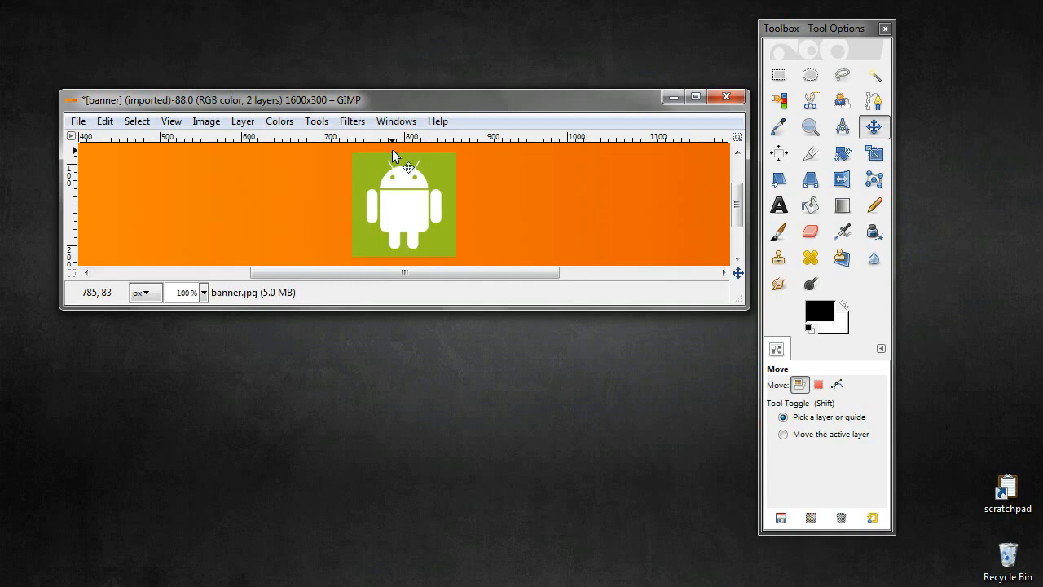
left_click(392, 149)
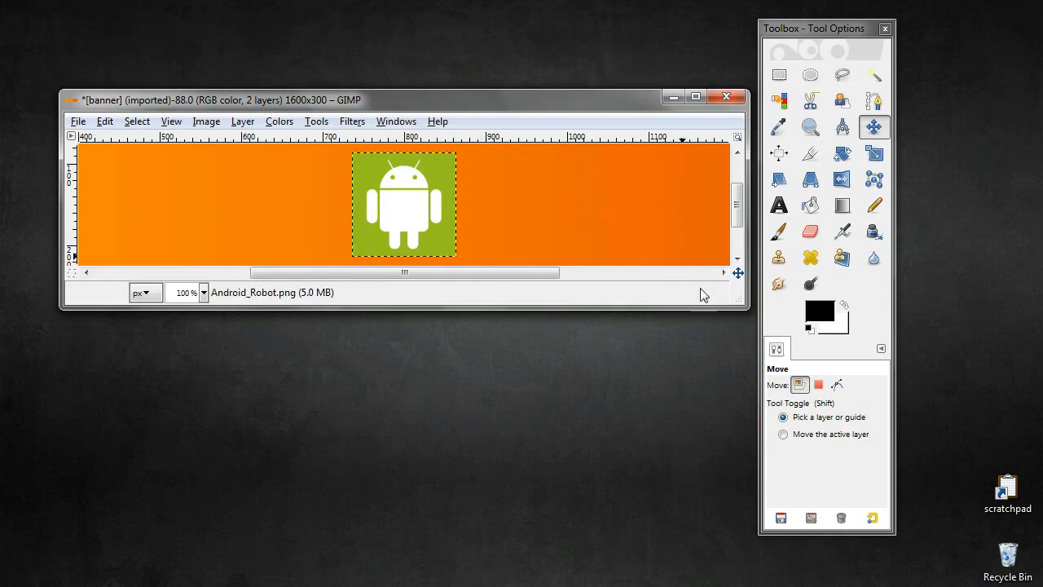
left_click_drag(740, 306, 740, 443)
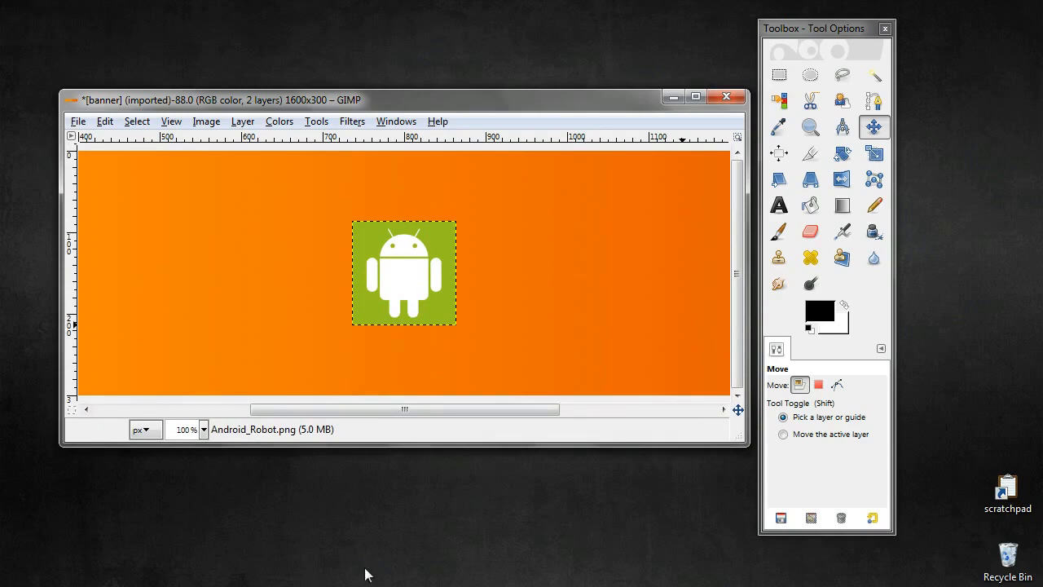
left_click(332, 324)
left_click(247, 125)
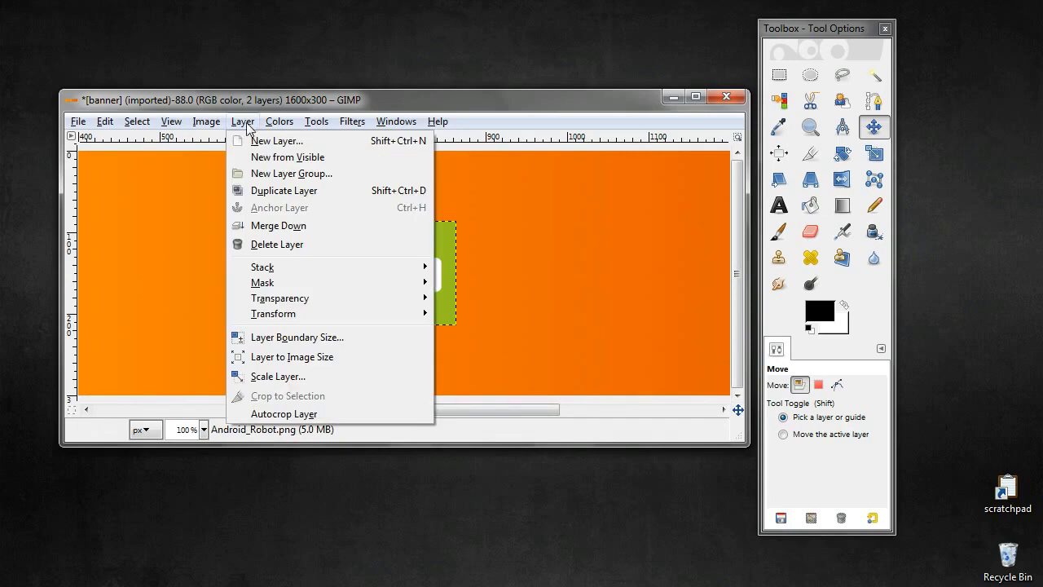
mouse_move(275, 272)
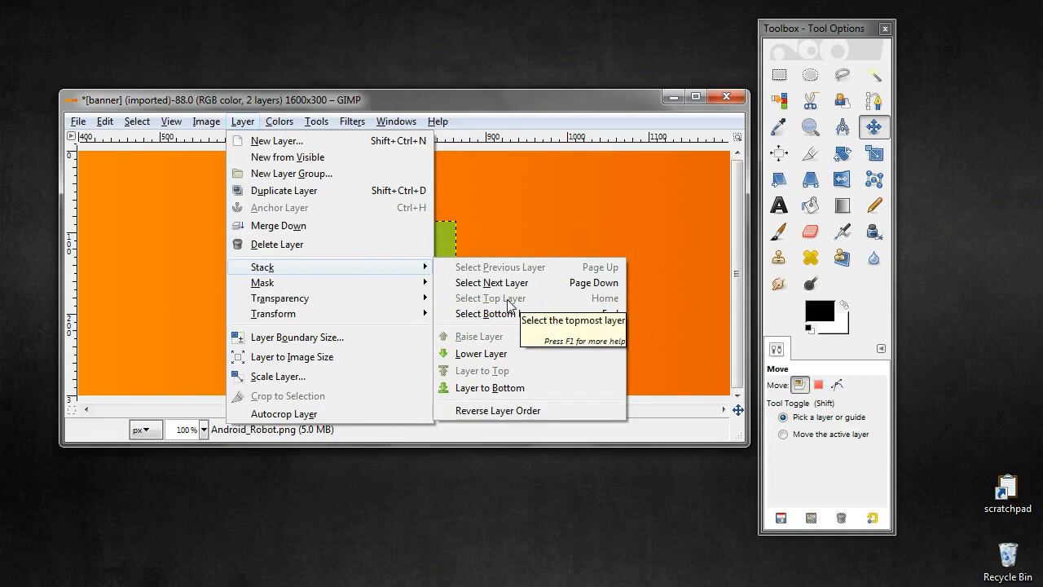
left_click(466, 90)
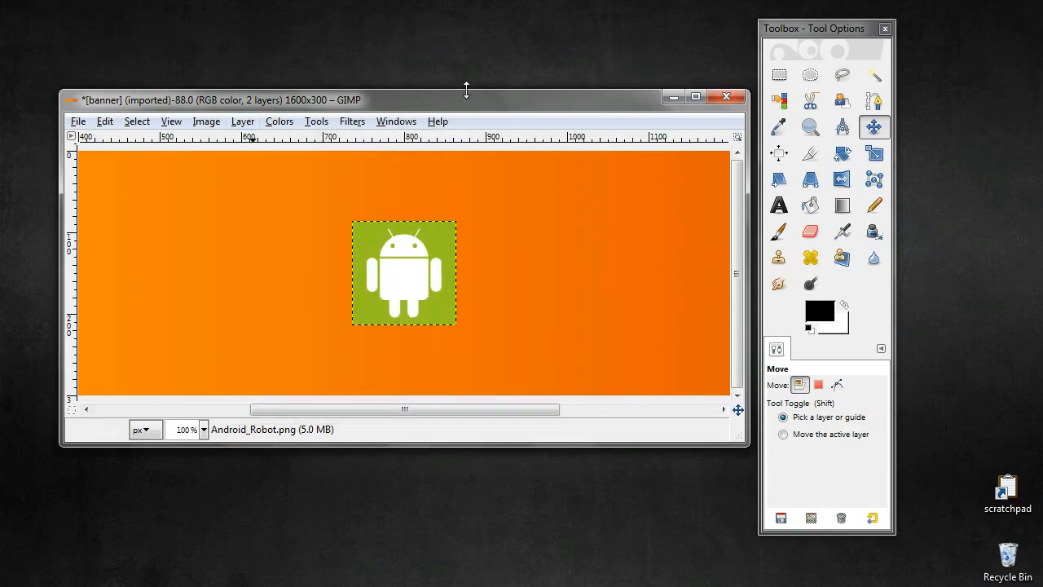
Try scaling the Android robot layer proportionally to a width of 256 px, and undo the scaling.
left_click(245, 123)
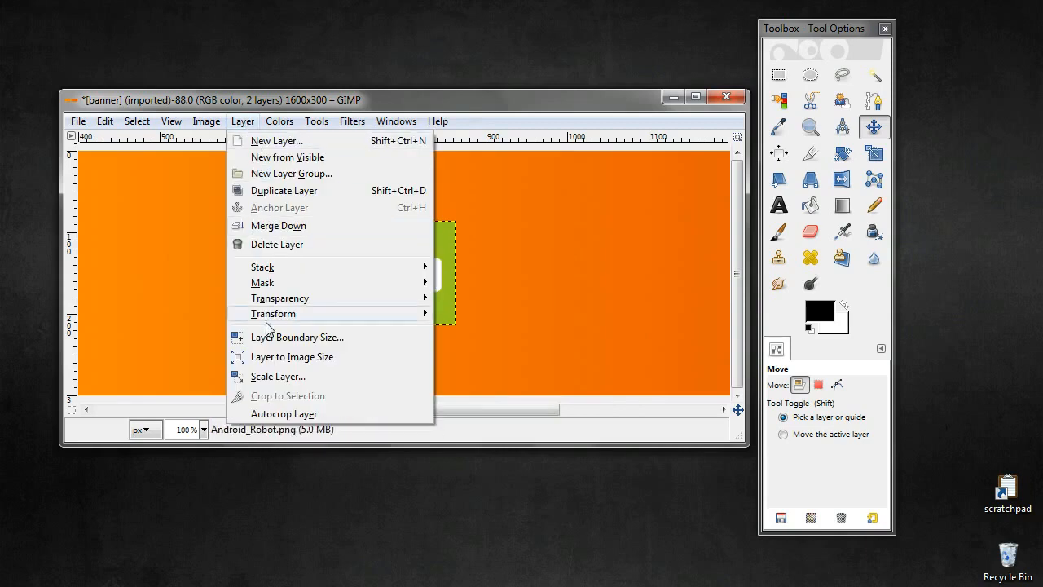
left_click(278, 376)
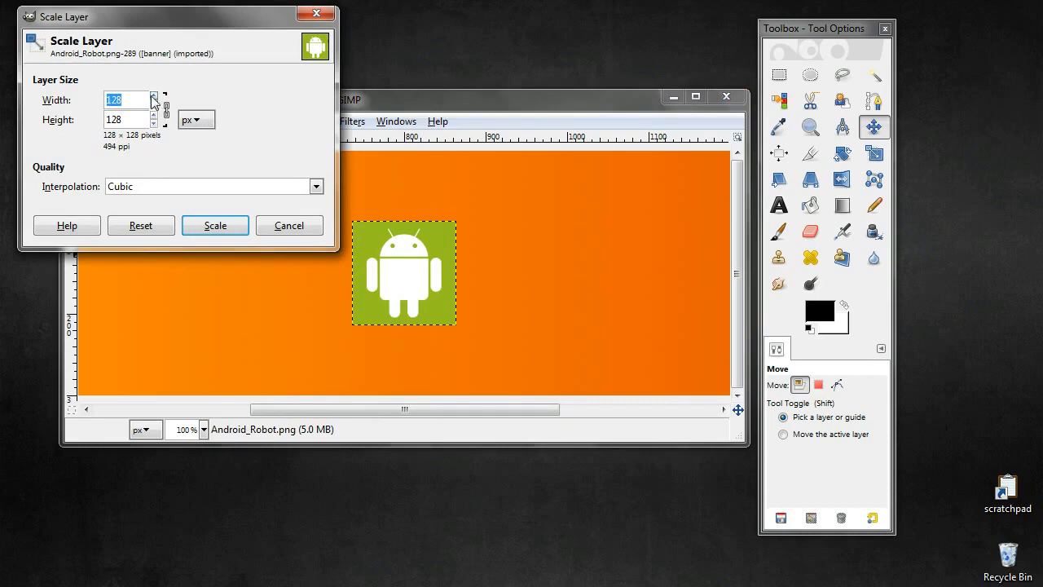
type("256")
left_click(214, 227)
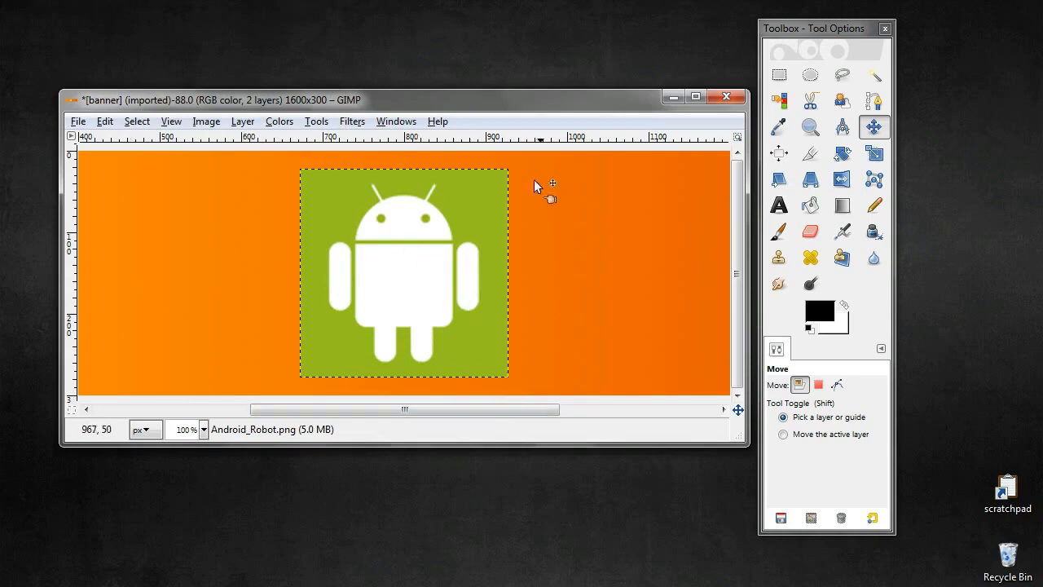
left_click_drag(416, 444, 419, 521)
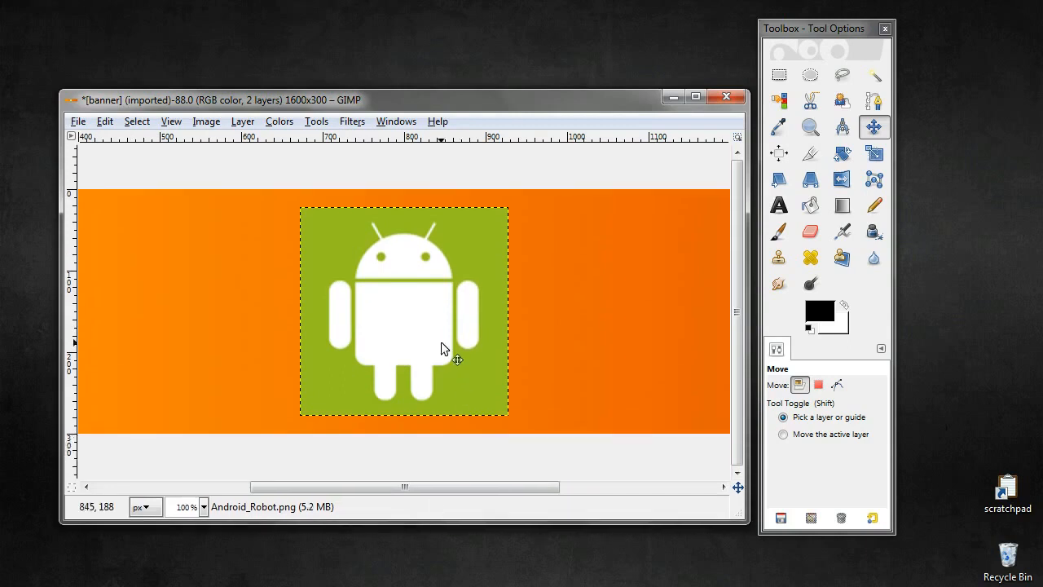
key("ctrl+z")
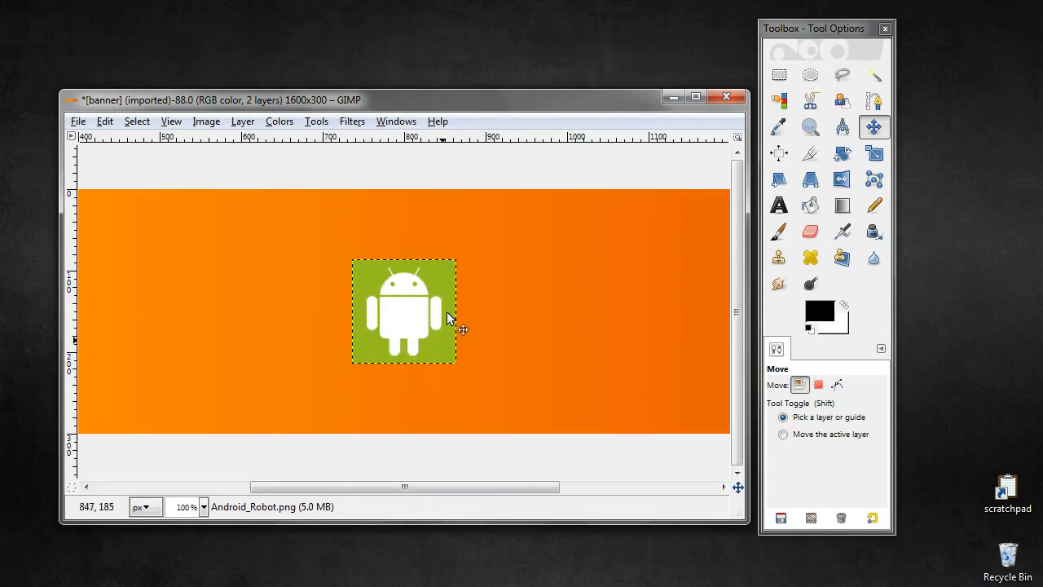
Try scaling only the robot layer's width to 256 px with width and height unlinked, and undo the scaling.
left_click(242, 121)
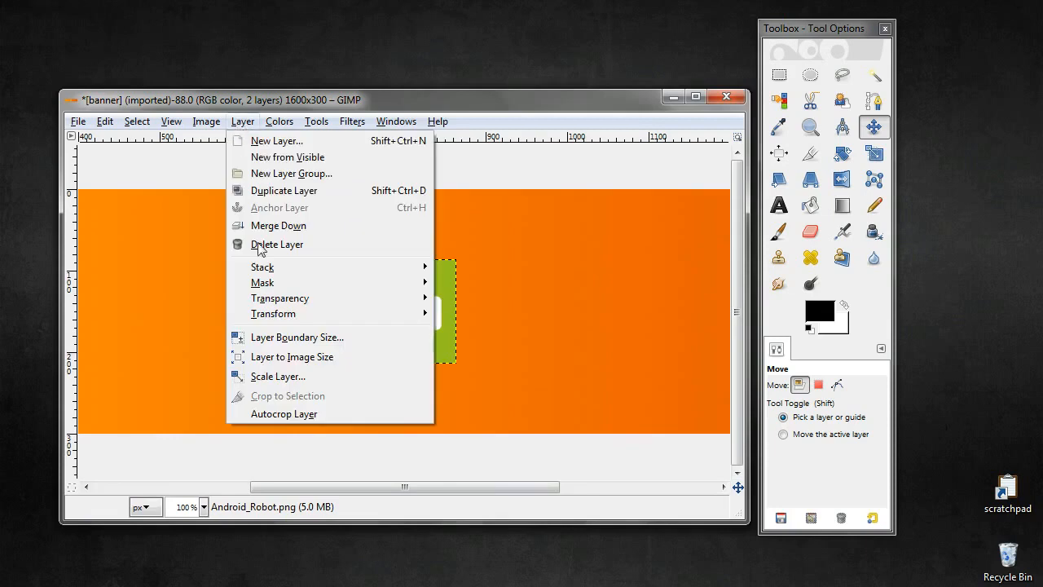
left_click(272, 376)
left_click(167, 109)
double_click(128, 101)
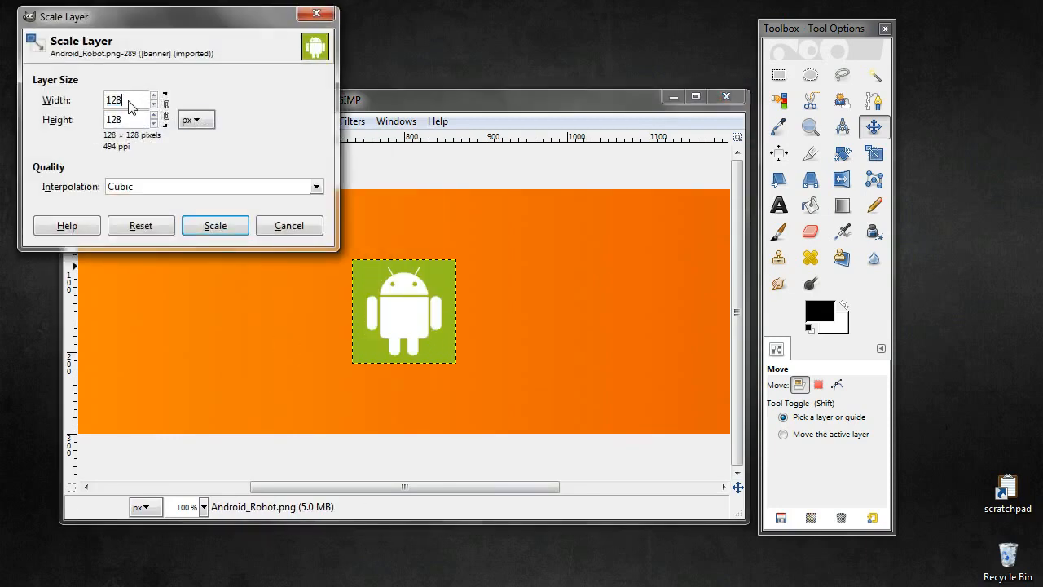
type("256")
left_click(211, 228)
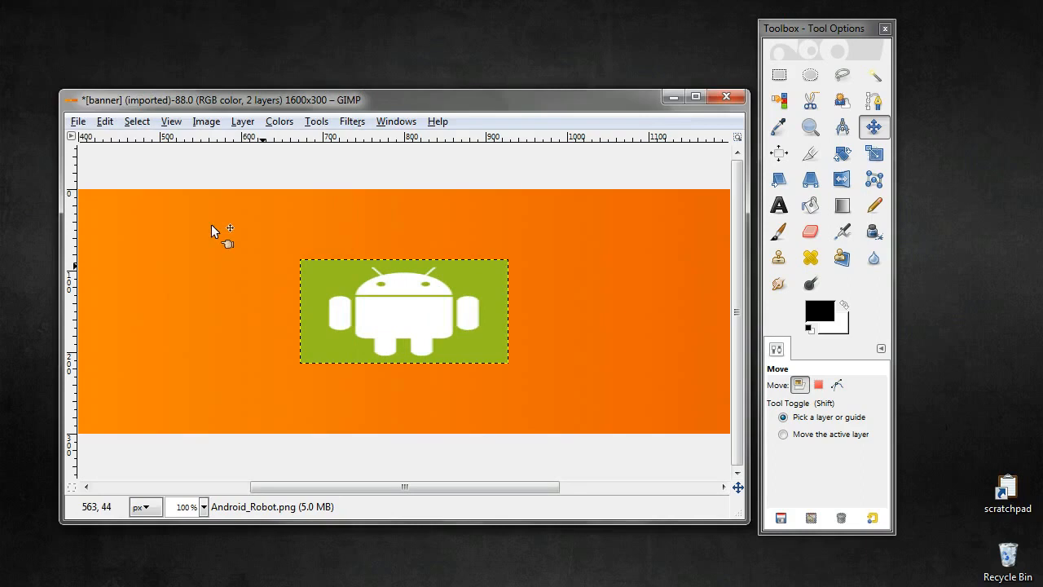
key("ctrl+z")
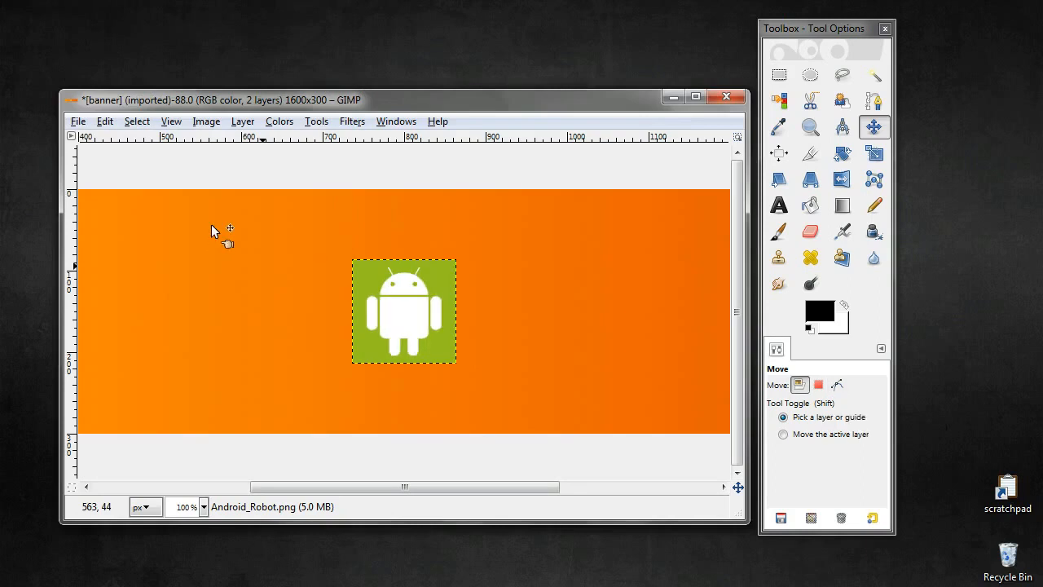